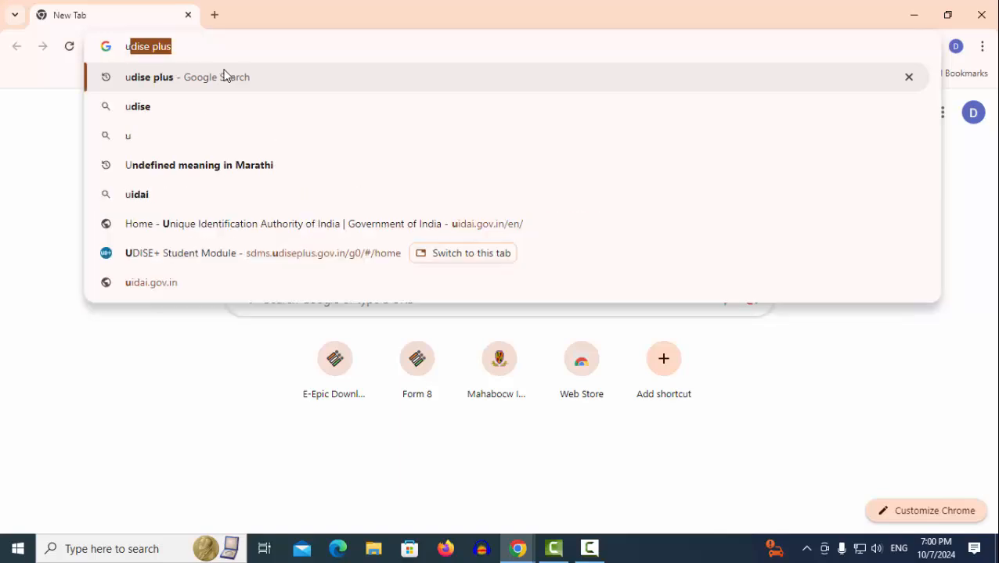
Step: Search the web for "udice plus" and open the UDISE+ Student Module site
key(Return)
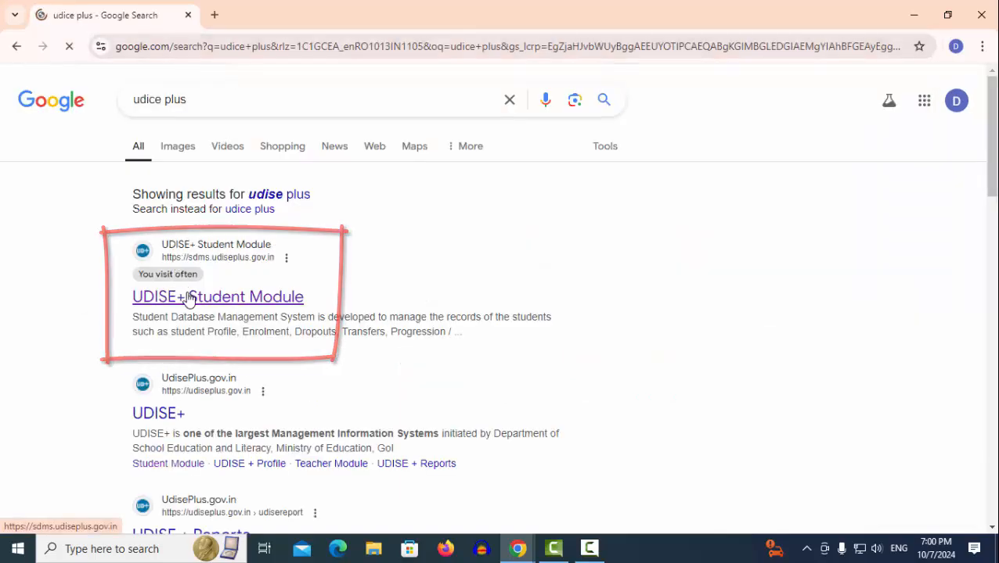
click(190, 303)
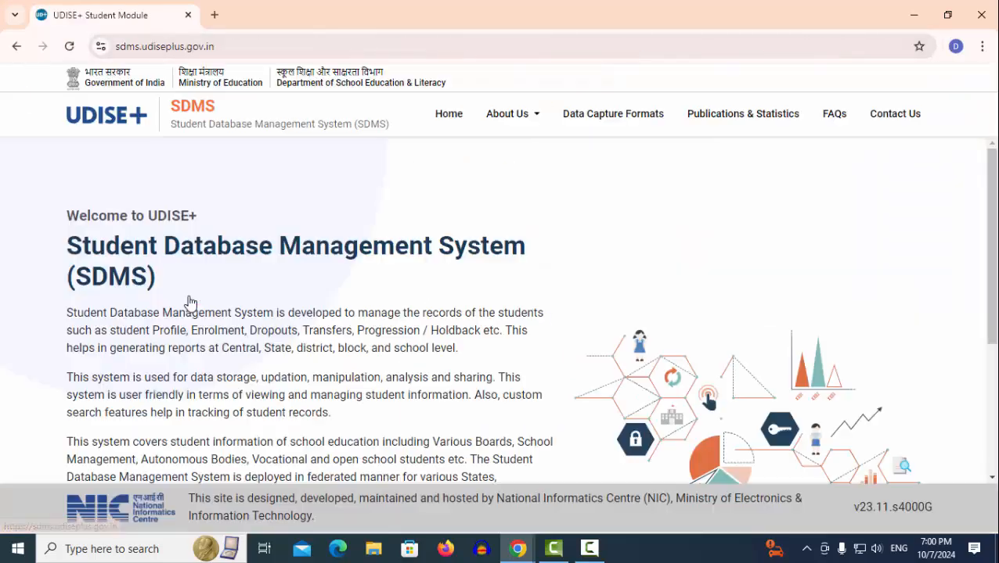
Step: Select Maharashtra as the login state and open its login page
scroll(199, 298, down, 3)
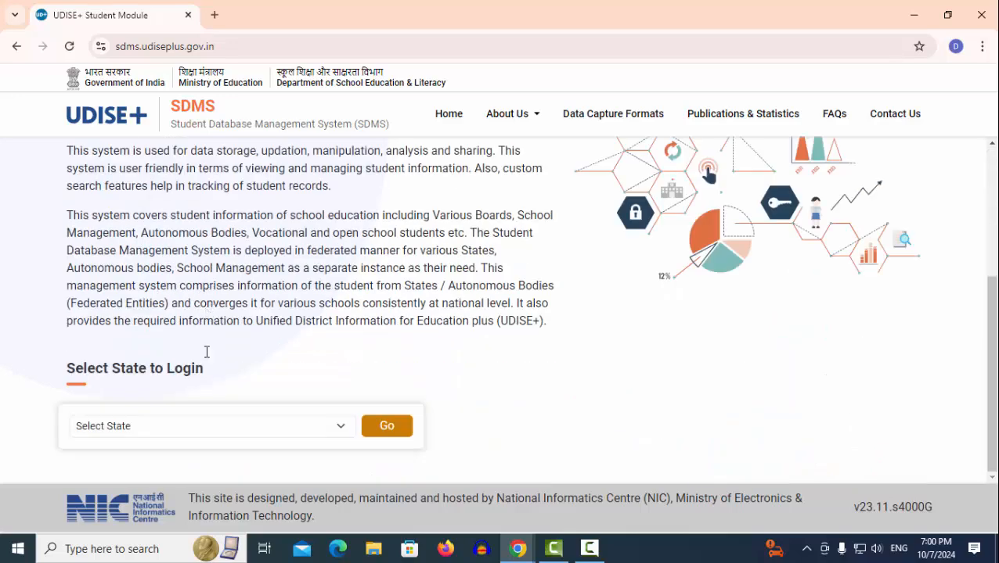
click(153, 428)
scroll(190, 228, down, 5)
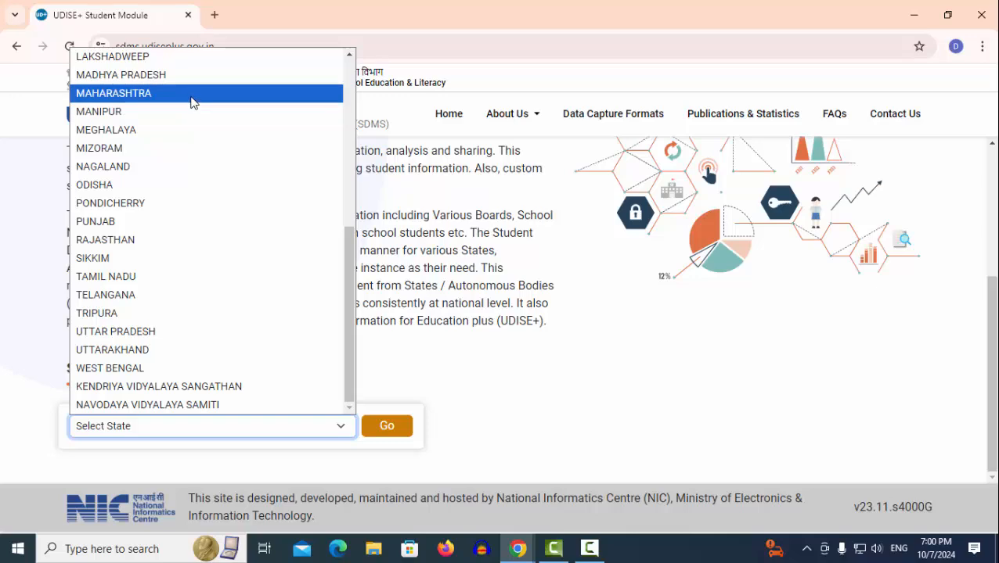
click(192, 93)
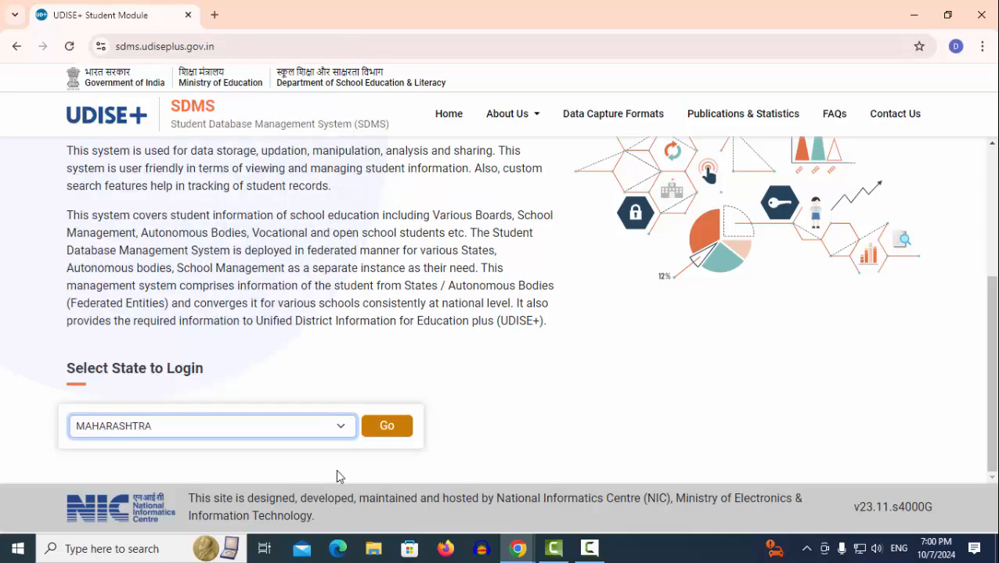
click(383, 427)
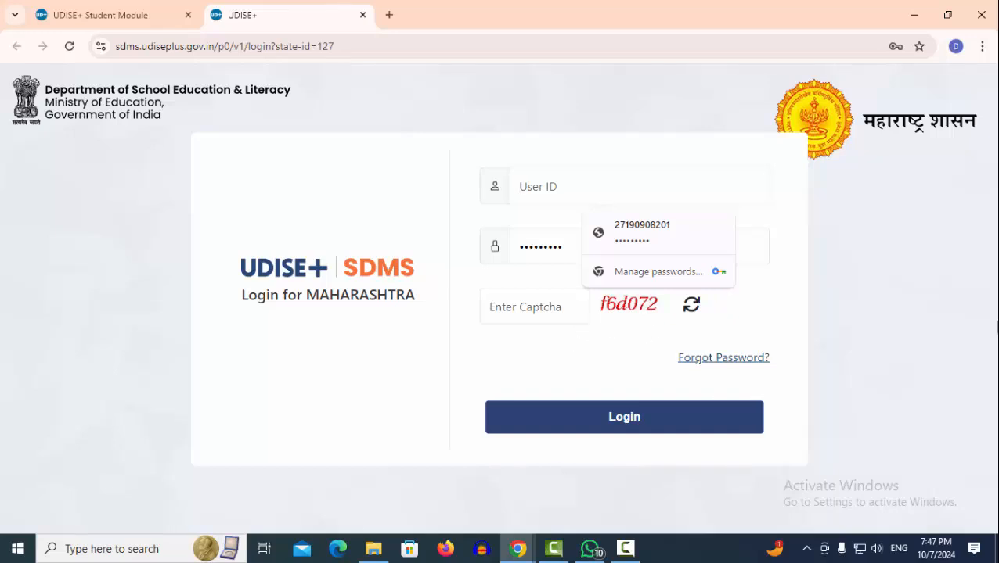
Step: Enter the current academic year 2024-25 and close the School Information notice
click(947, 327)
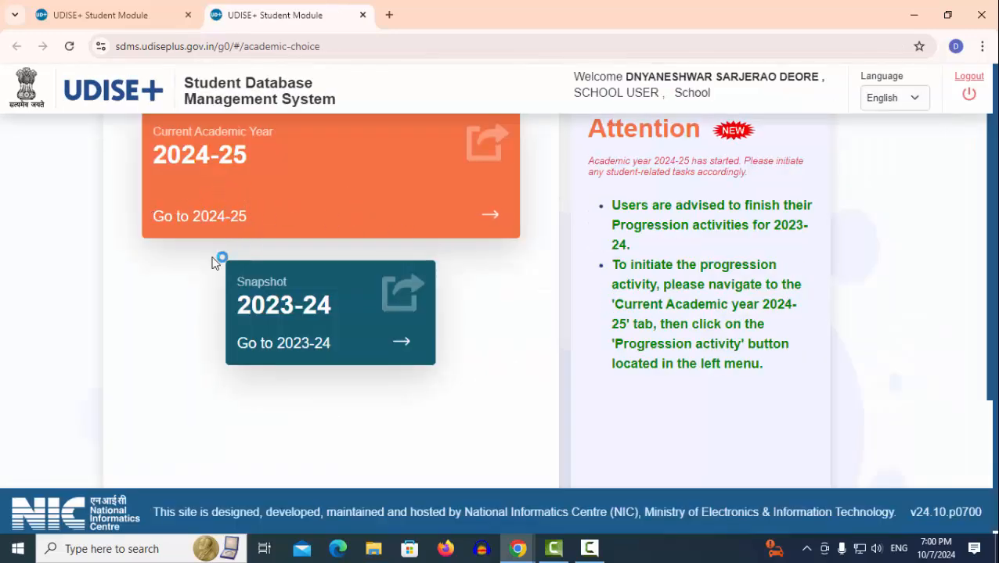
click(352, 182)
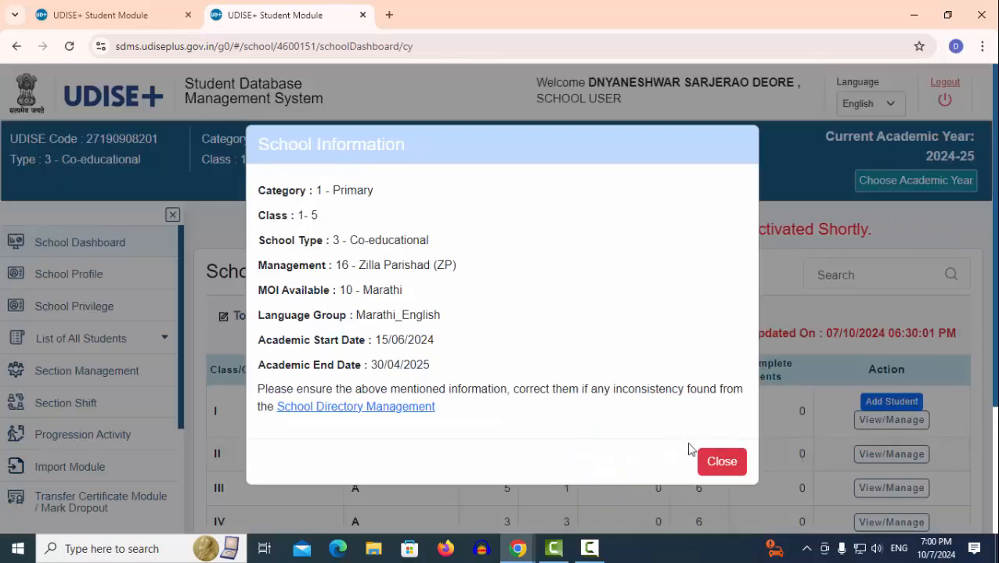
click(720, 462)
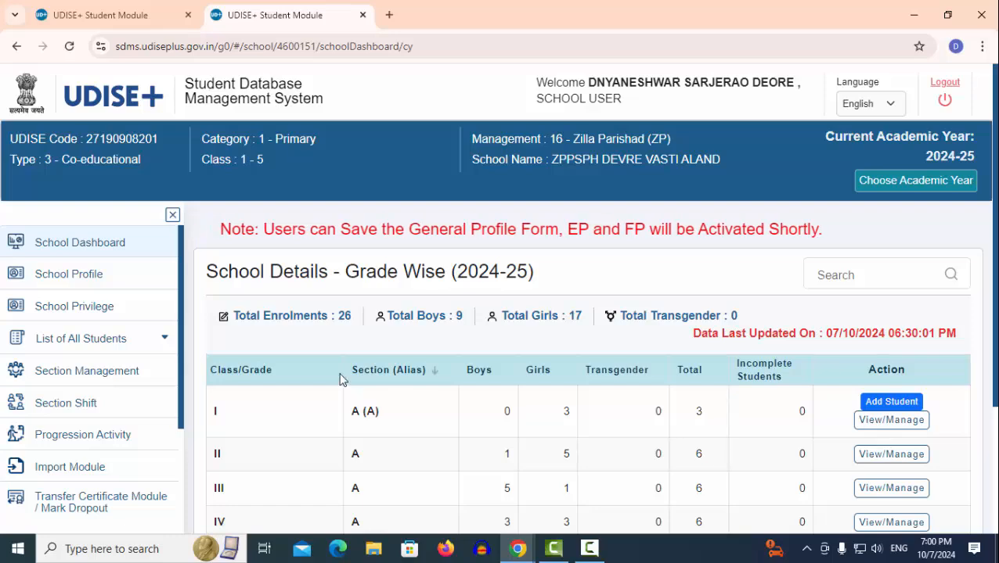
Step: Open the Import Within State page of the Import Module
scroll(341, 379, down, 2)
scroll(47, 348, down, 2)
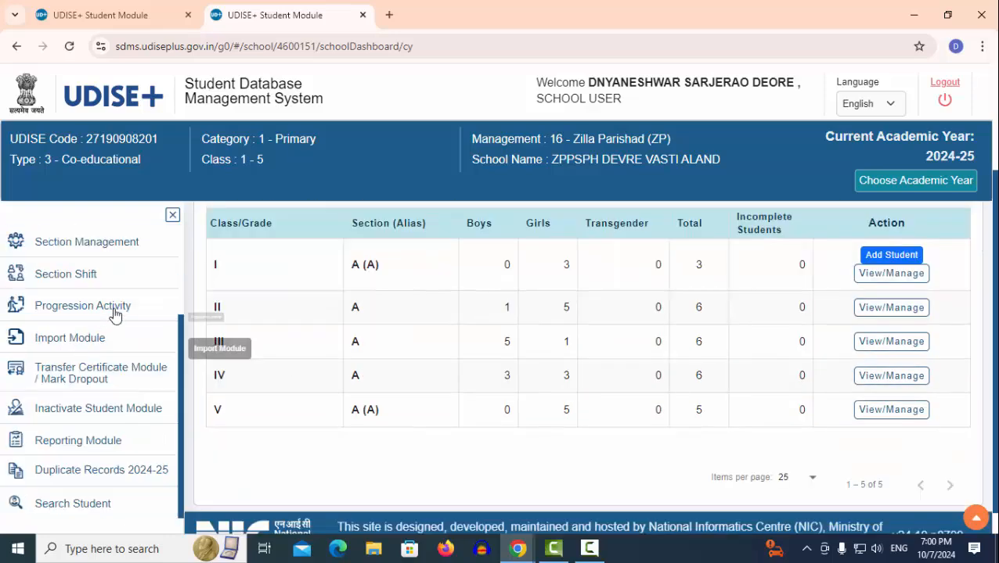
scroll(82, 289, up, 2)
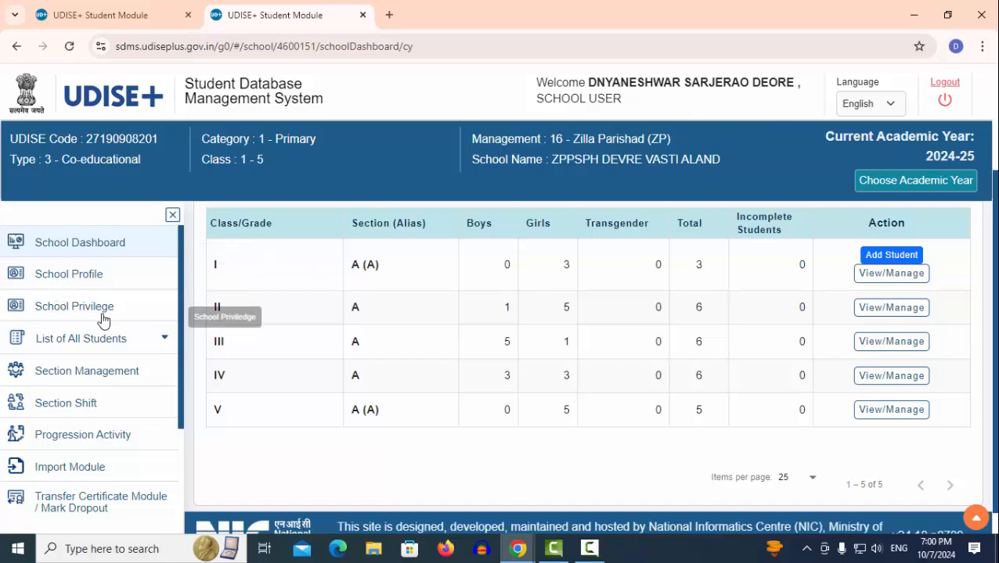
click(76, 468)
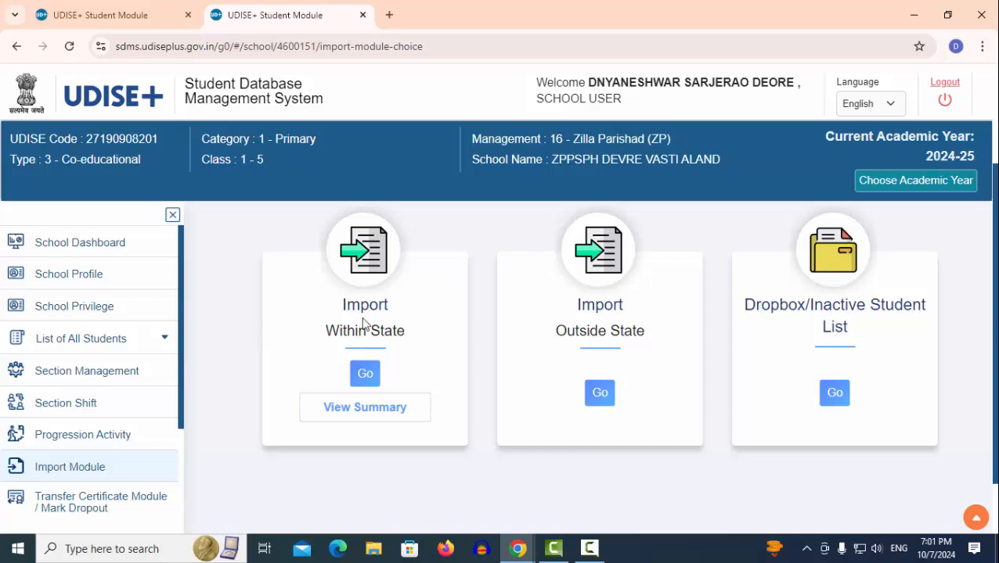
click(365, 375)
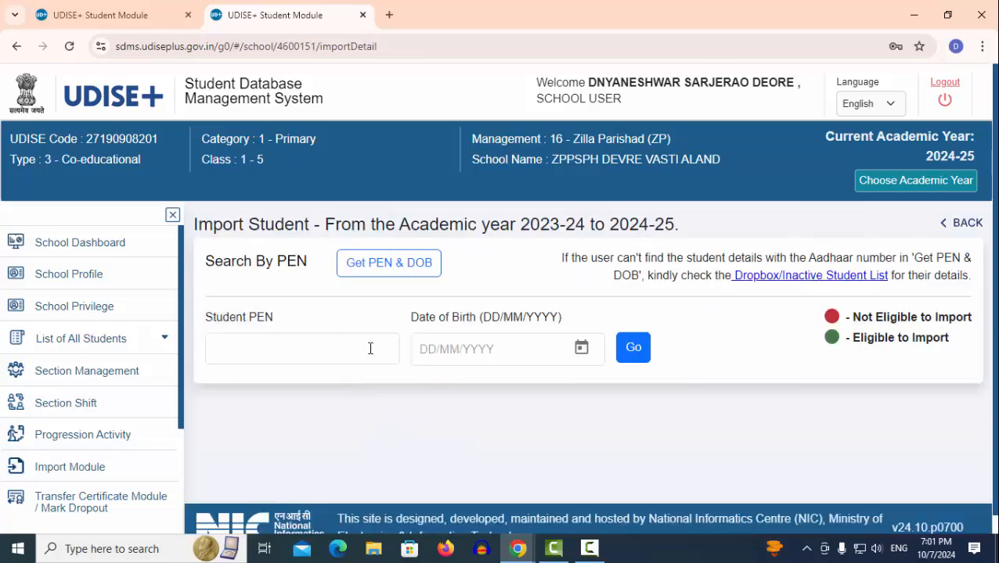
Step: Look up the student's PEN and date of birth with the student's Aadhaar number and year of birth
click(369, 349)
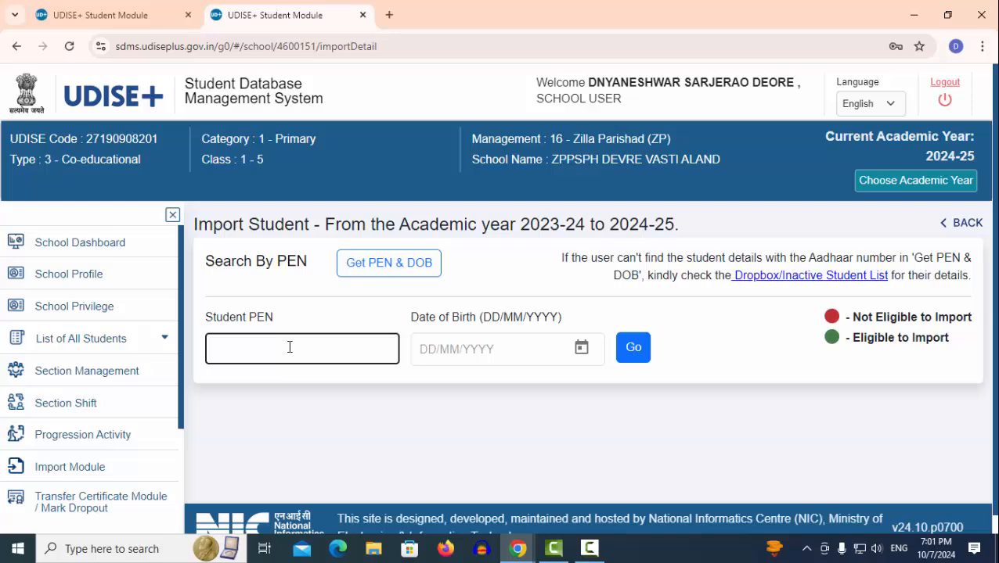
click(379, 262)
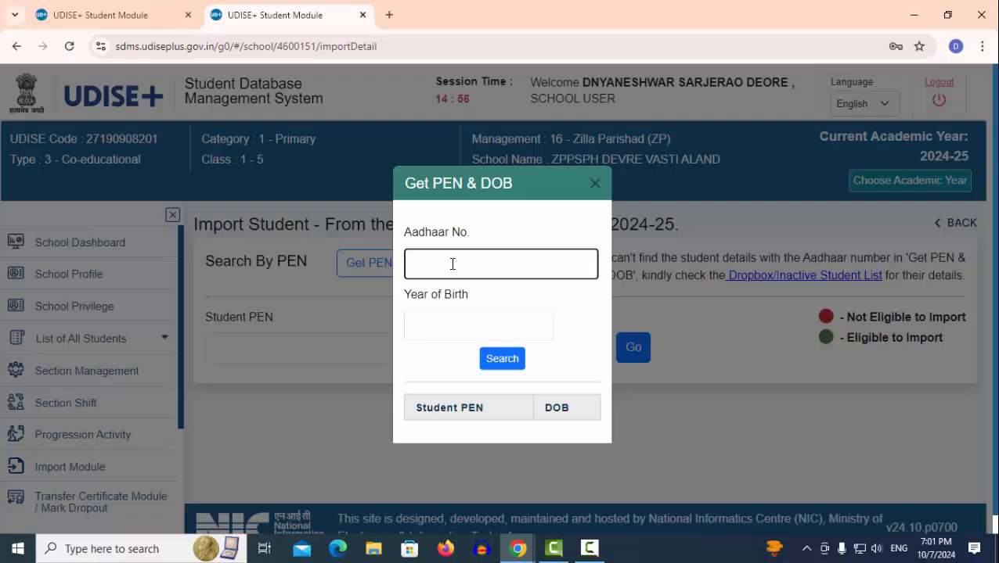
click(421, 337)
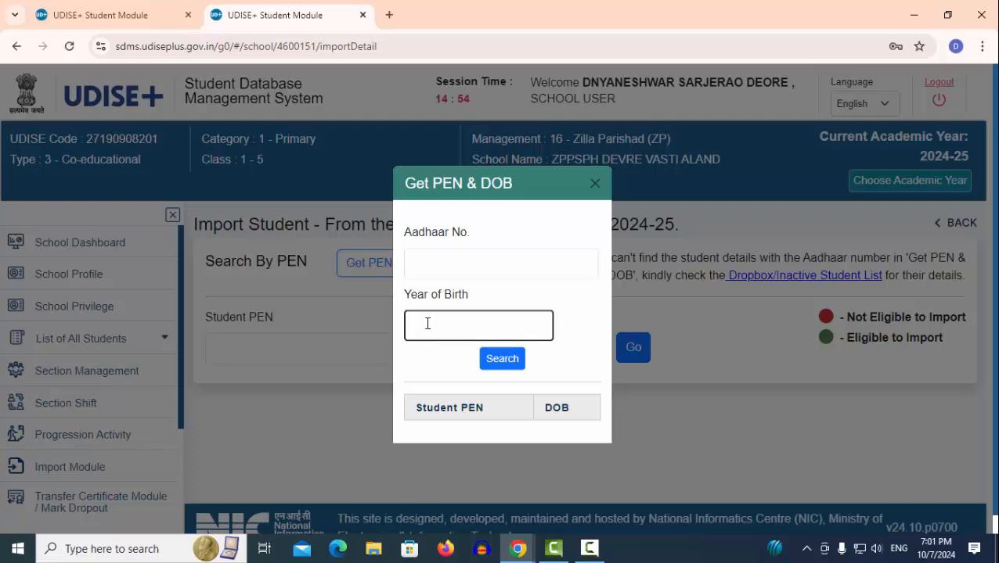
click(447, 264)
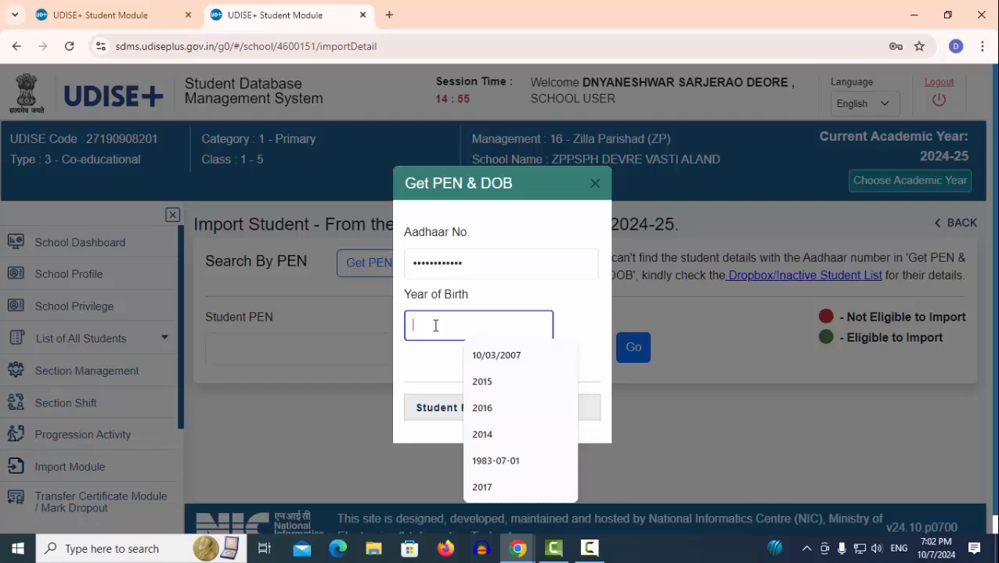
text(2016)
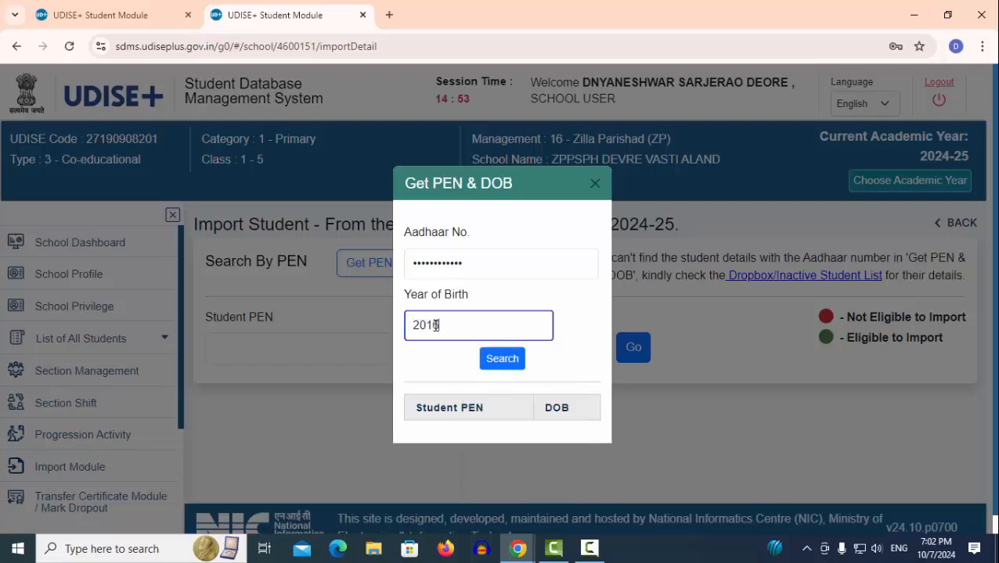
click(502, 360)
click(503, 363)
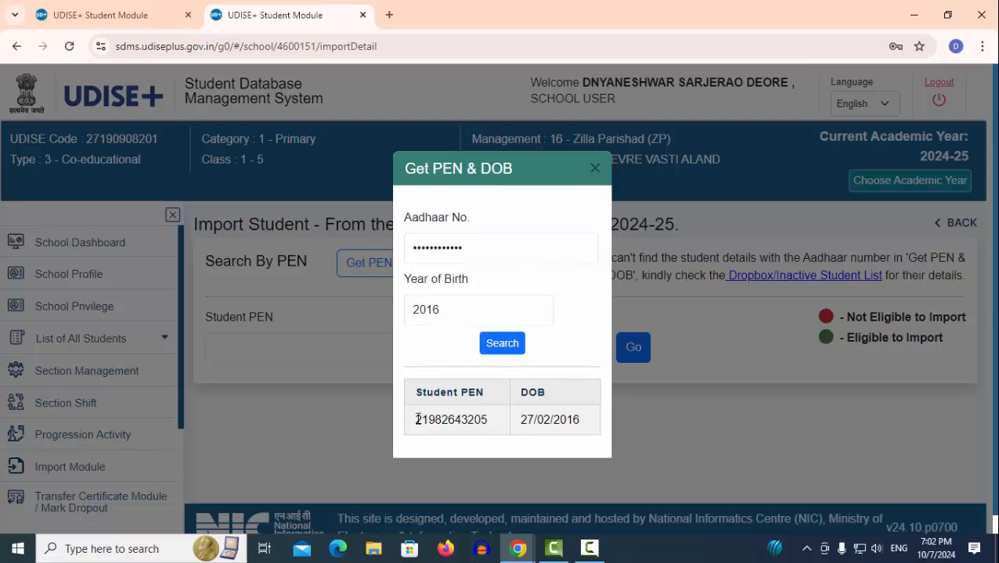
Step: Copy the student's PEN from the lookup result and paste it into the Student PEN field
drag(417, 419, 494, 422)
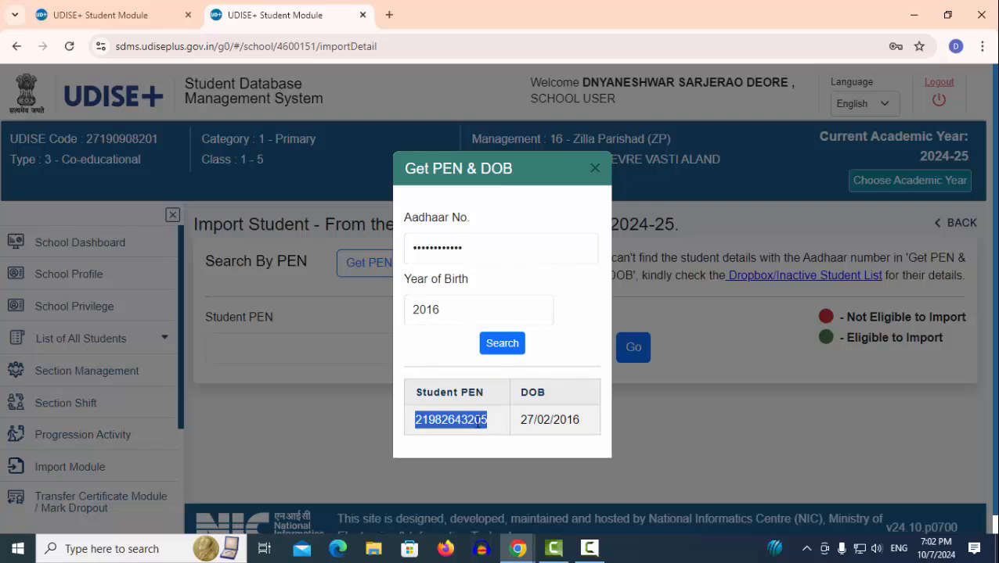
right_click(478, 423)
click(517, 280)
click(289, 341)
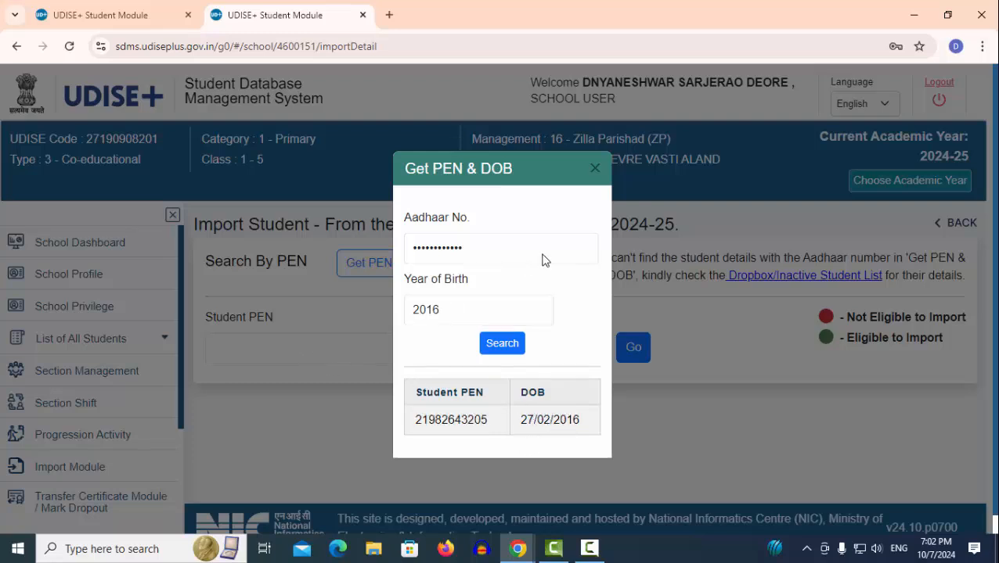
click(594, 171)
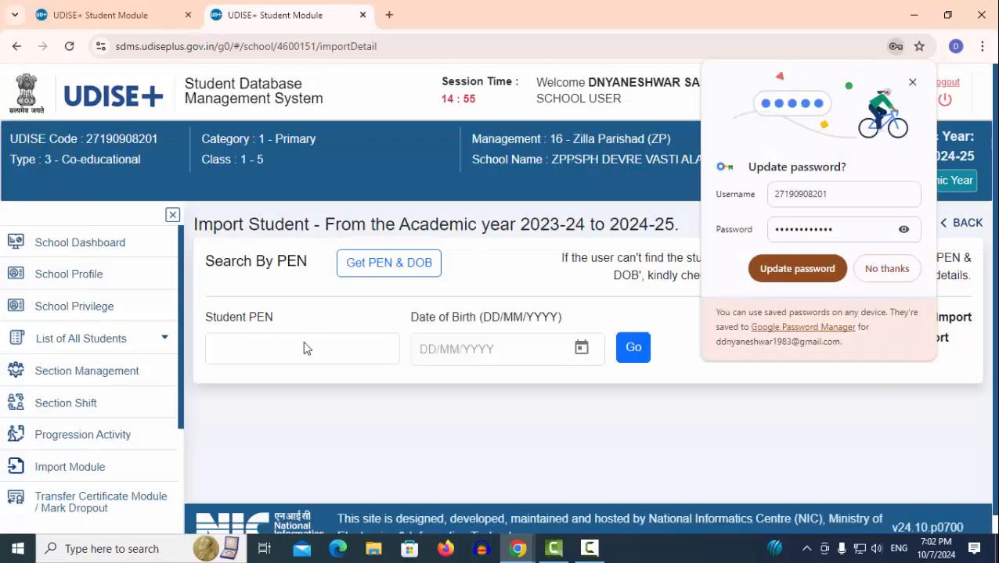
click(308, 343)
right_click(310, 342)
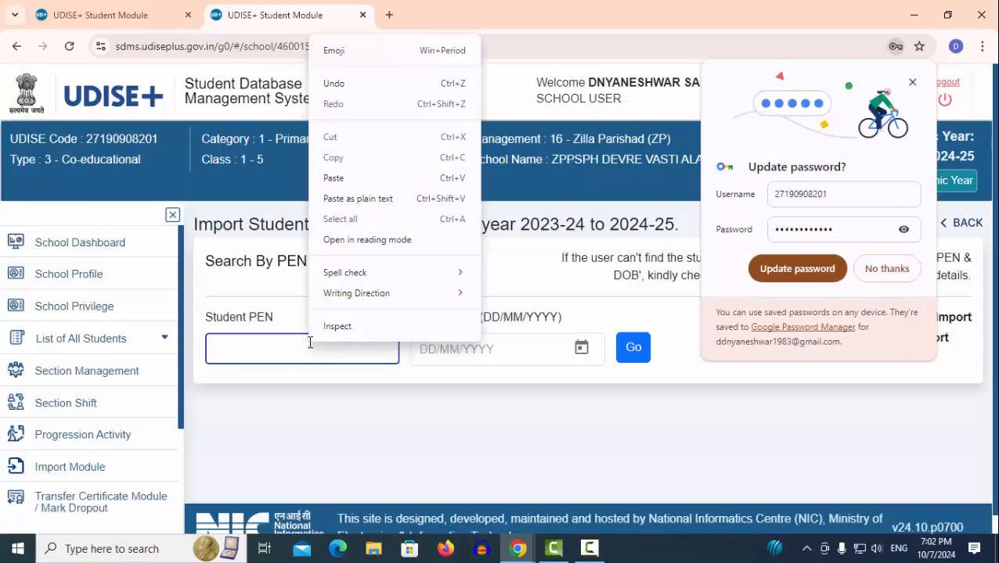
click(343, 179)
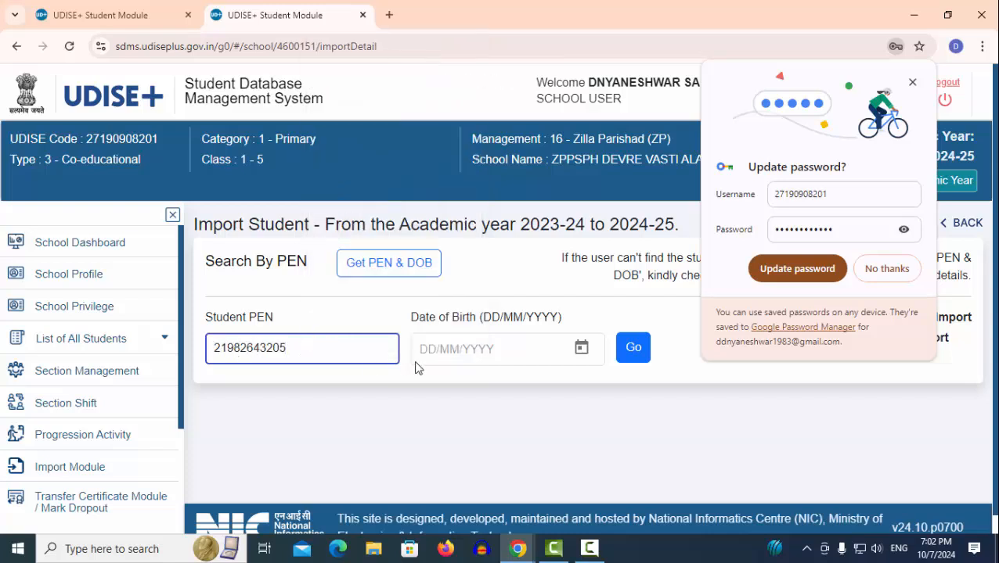
Step: Decline the password update, set the student's date of birth from the calendar and retrieve the student's record
click(473, 348)
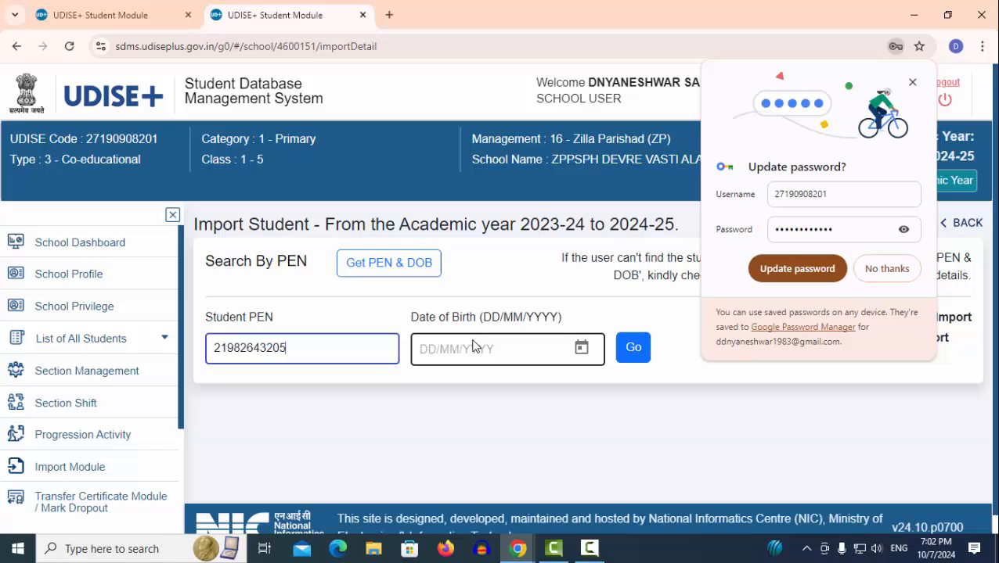
click(581, 348)
click(896, 279)
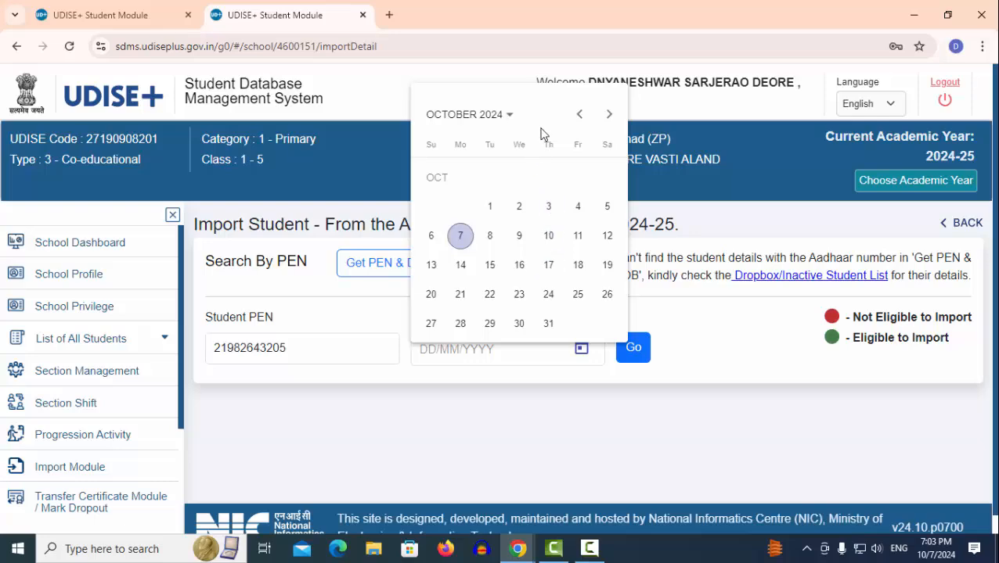
click(509, 115)
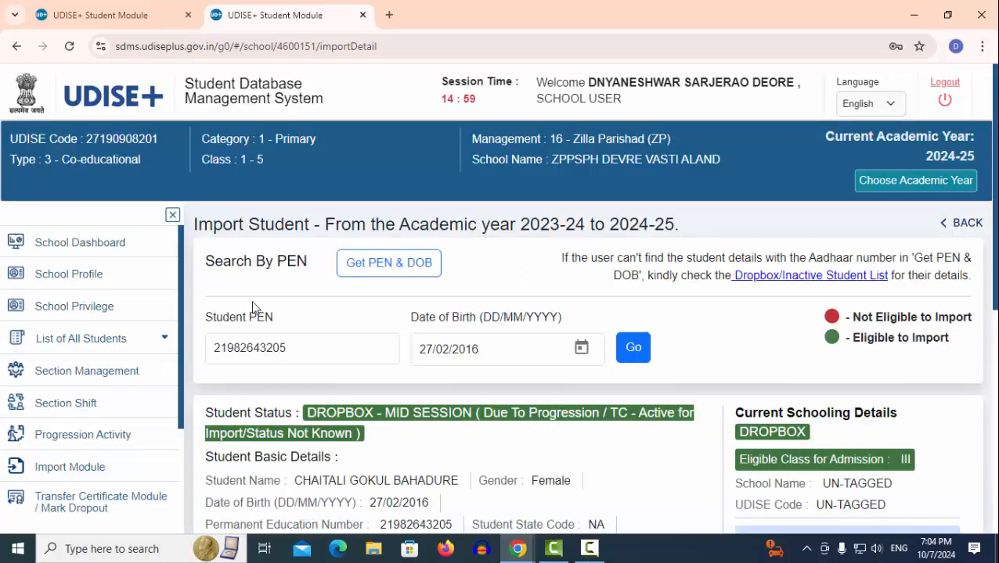
Step: Review the student's status, basic details, current and previous schooling details, and the import options for 2024-25
scroll(470, 302, down, 1)
scroll(462, 305, down, 1)
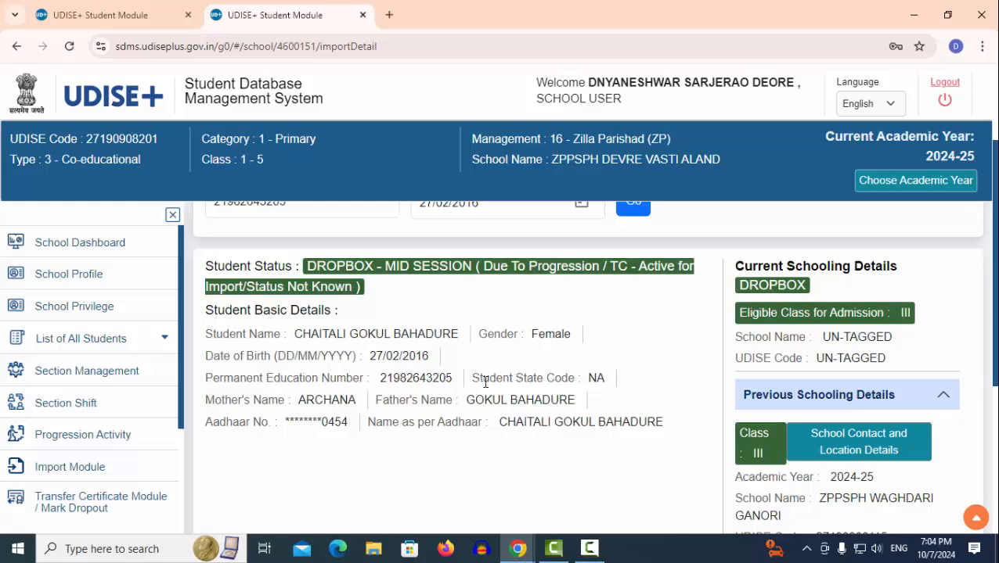
scroll(500, 395, down, 1)
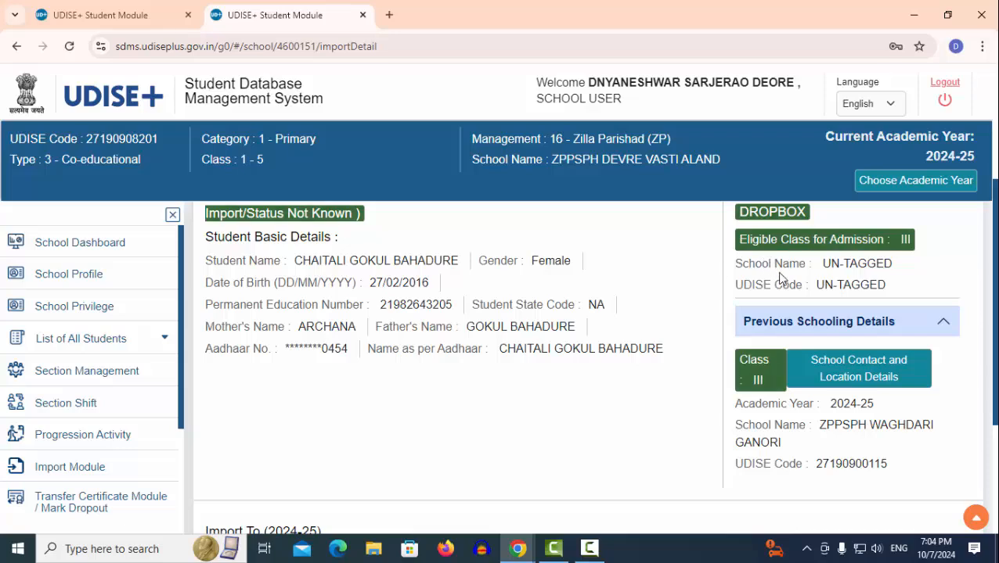
scroll(779, 278, up, 2)
scroll(802, 300, down, 3)
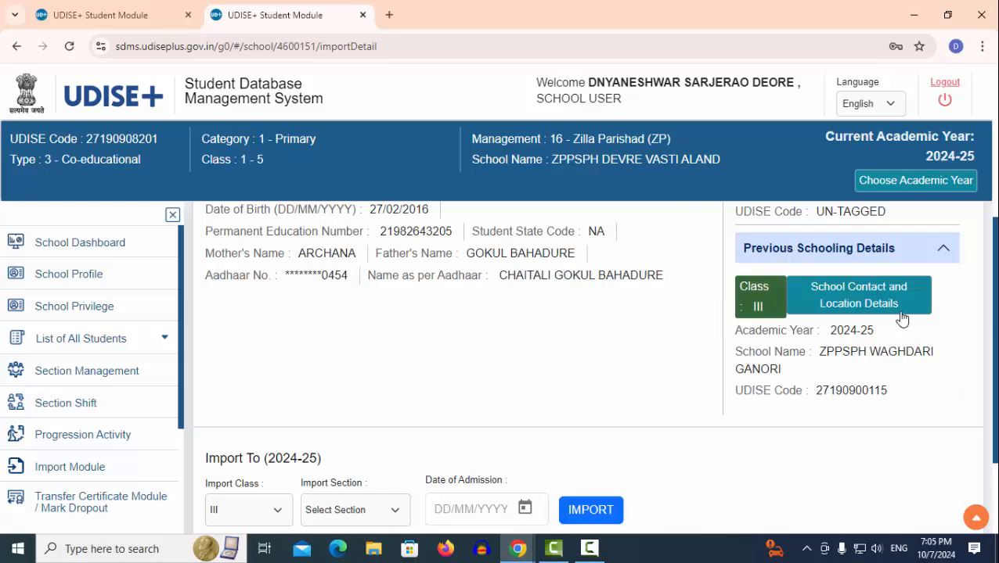
scroll(338, 368, down, 2)
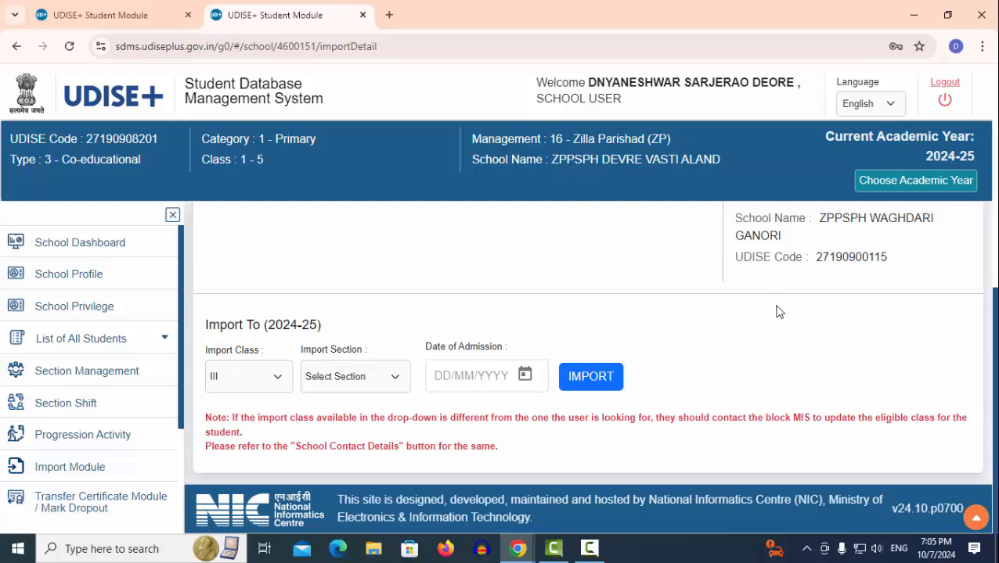
scroll(777, 312, up, 3)
scroll(778, 312, down, 3)
scroll(366, 324, up, 2)
scroll(368, 325, down, 2)
Step: Set the import class to III, the import section to A and the date of admission to 25/06/2024
click(277, 381)
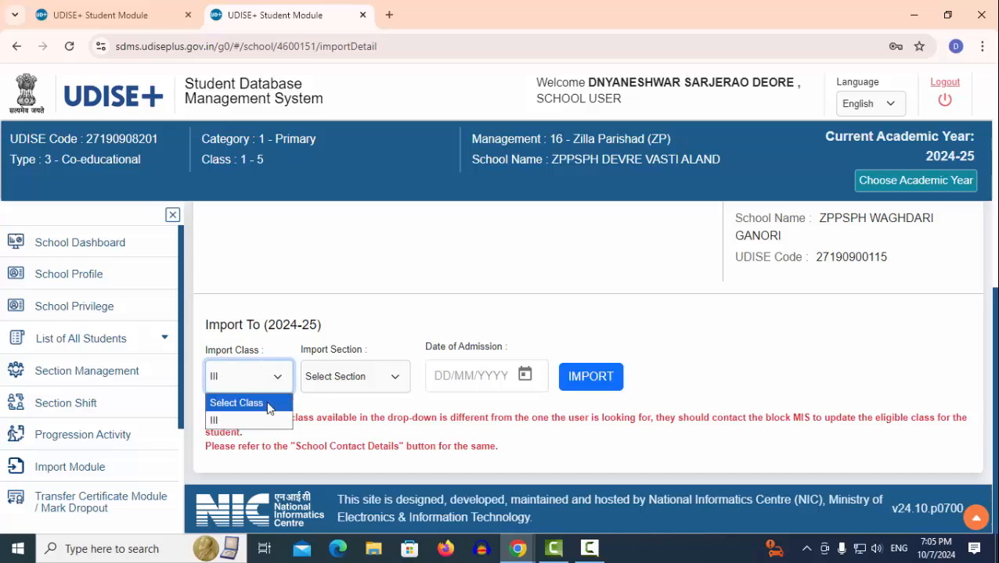
click(266, 420)
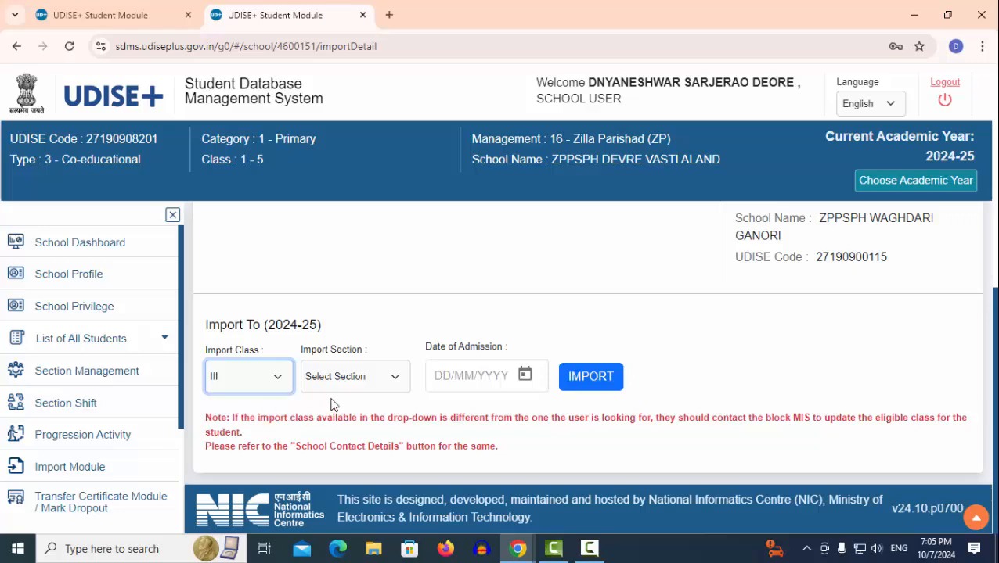
click(385, 382)
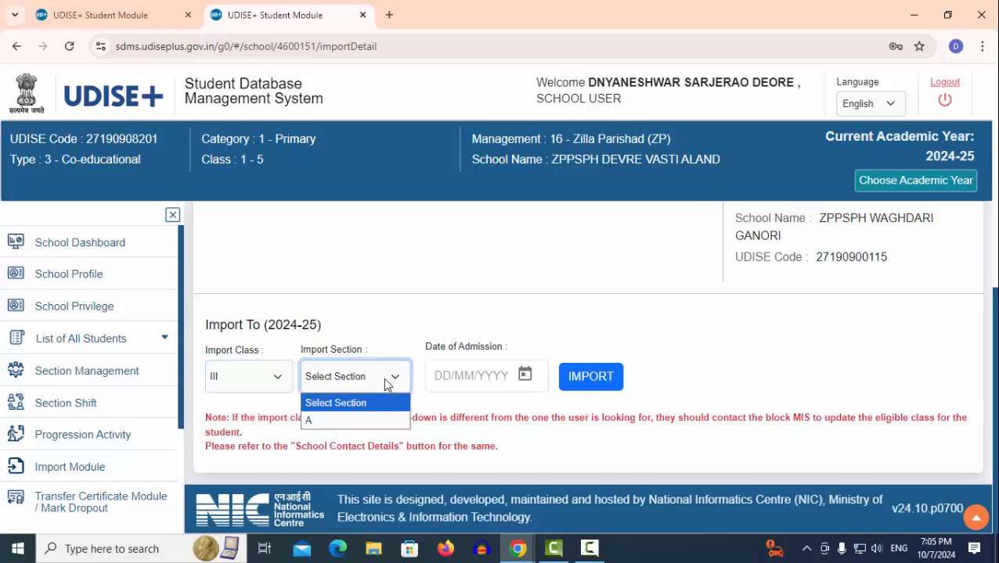
click(362, 423)
click(524, 376)
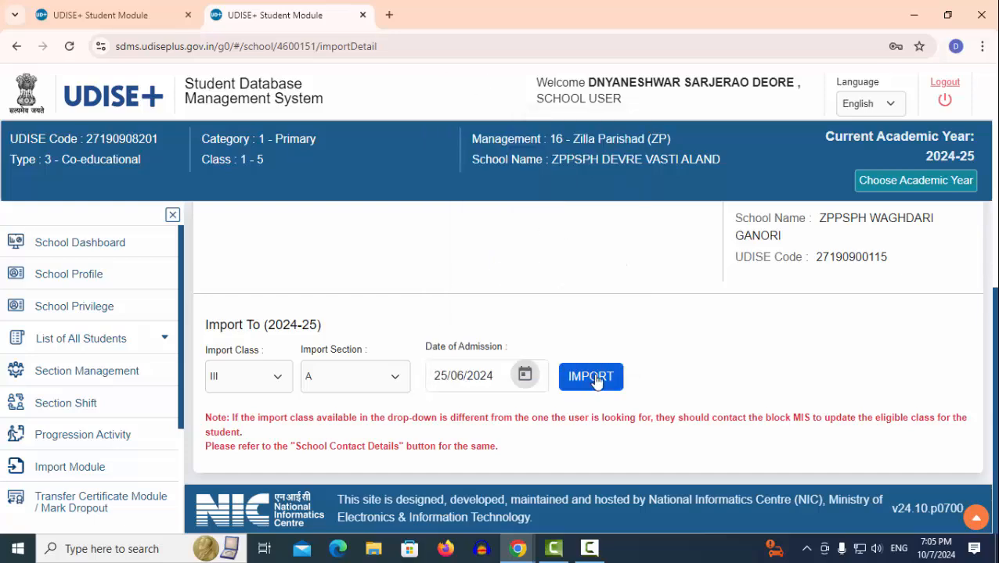
Step: Import the student into the selected class and section, confirm the import and dismiss the completion notice
click(593, 378)
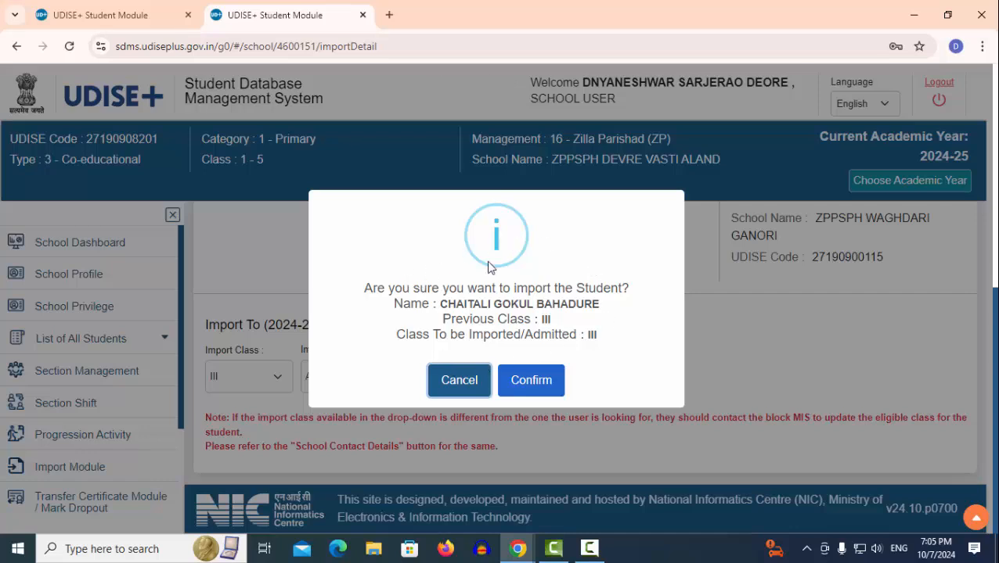
click(538, 381)
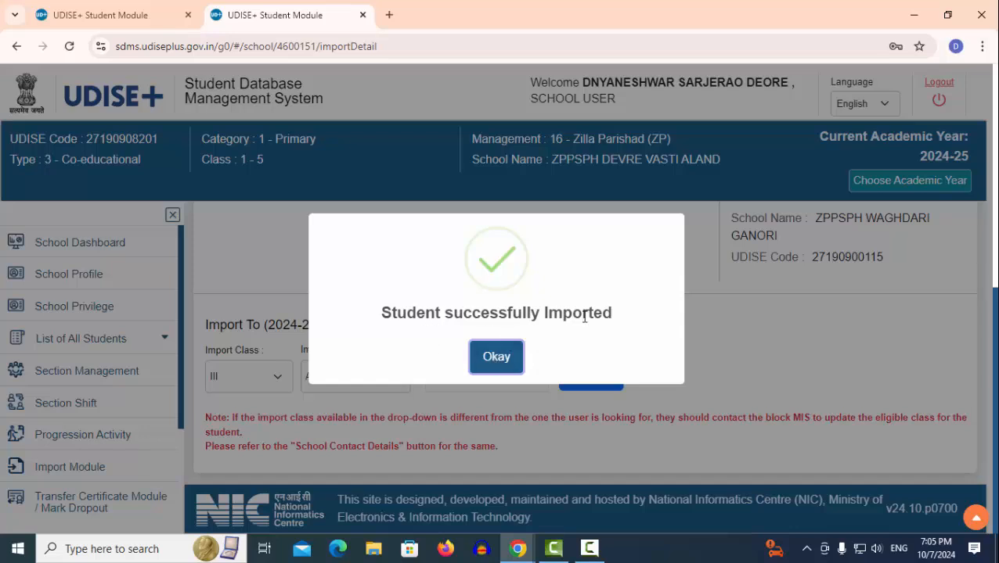
click(496, 357)
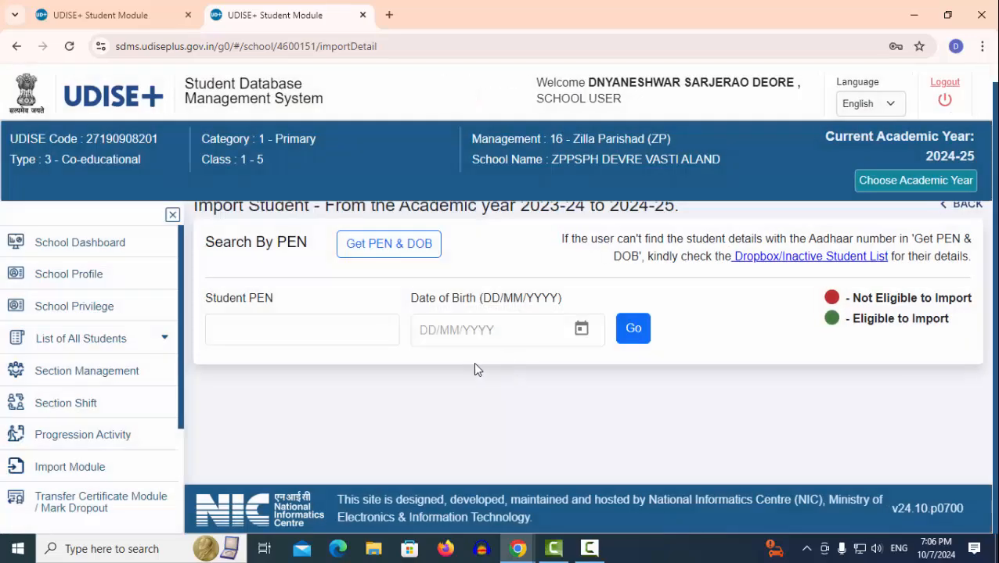
scroll(310, 361, up, 1)
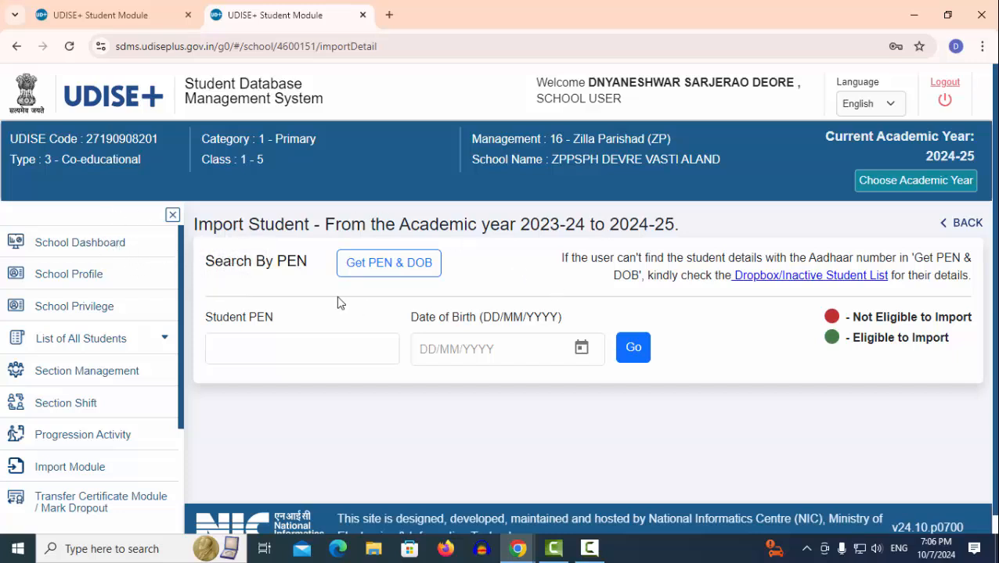
Step: Open the class III section A student list from the School Dashboard and check it for the imported student
click(104, 243)
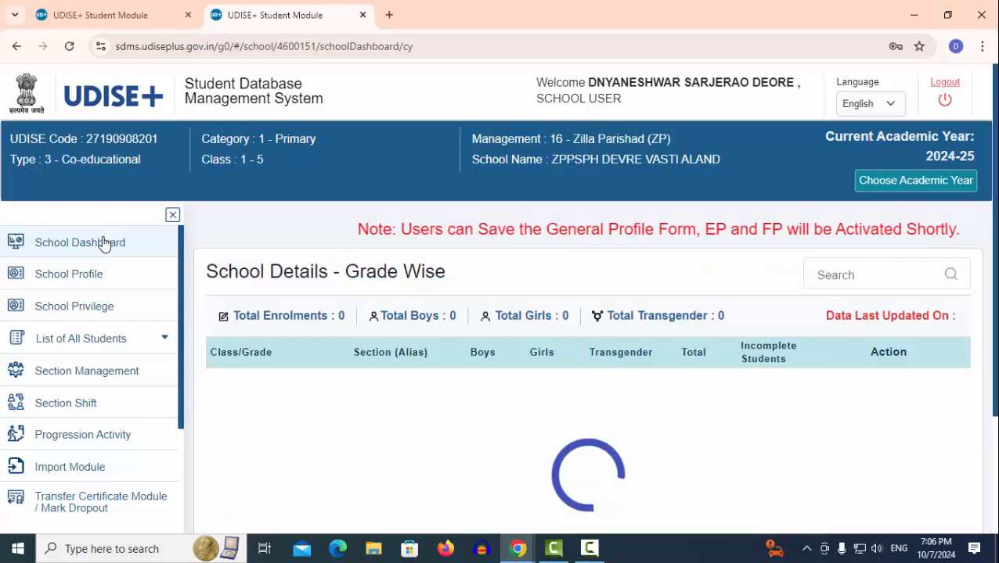
scroll(316, 336, down, 2)
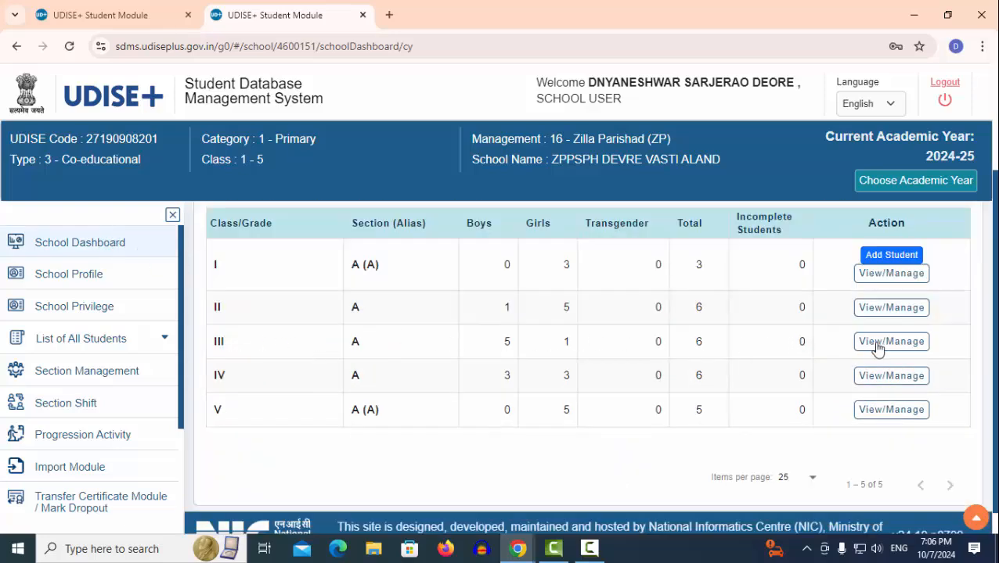
click(916, 344)
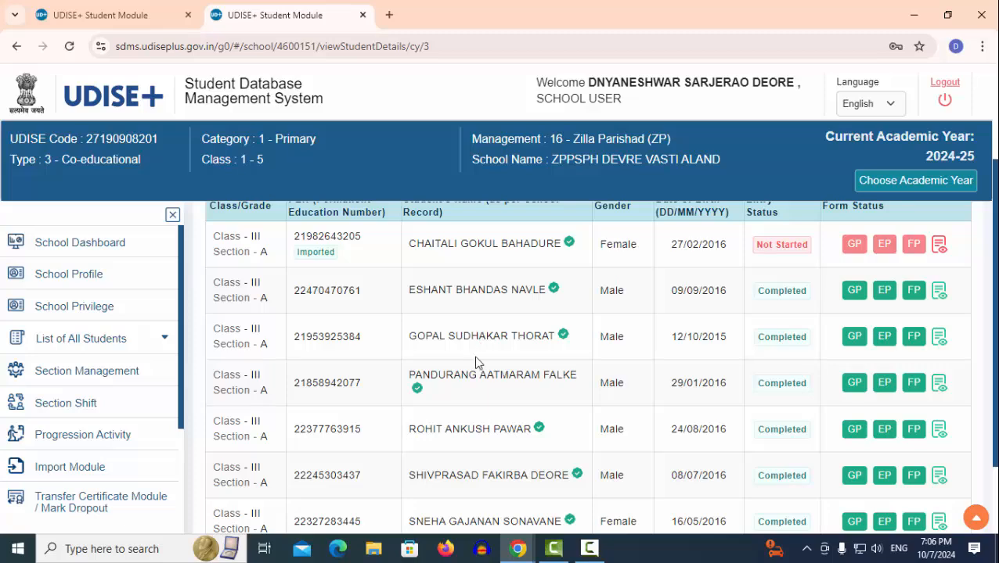
scroll(475, 362, down, 2)
scroll(479, 387, up, 2)
scroll(332, 374, up, 2)
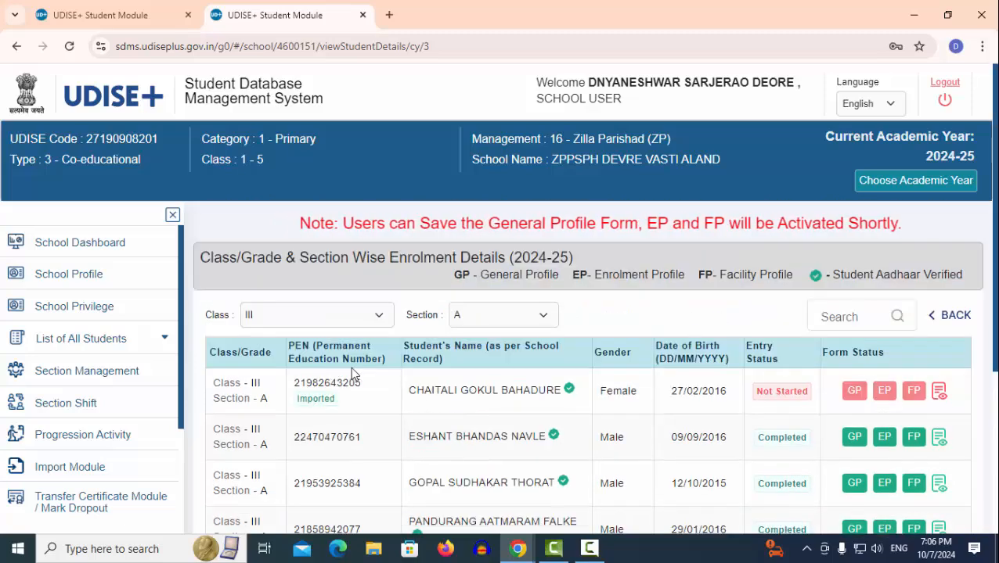